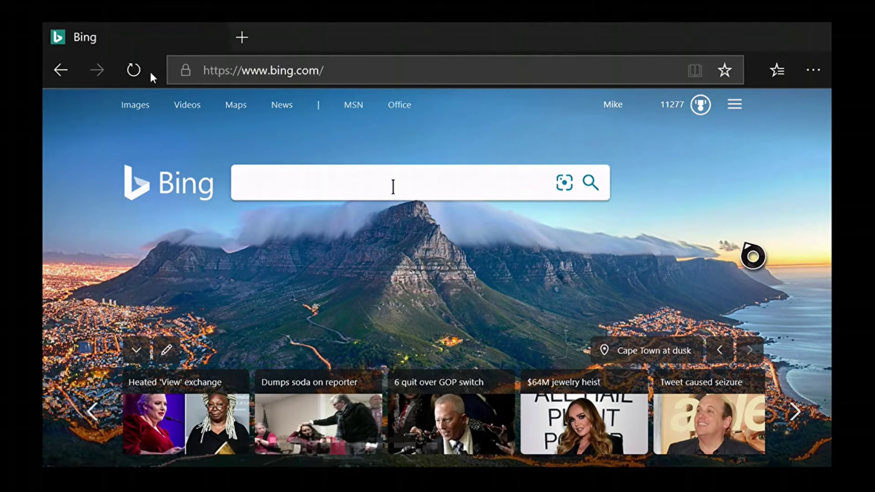
Go from Bing's Rewards points flyout to the full Microsoft Rewards dashboard.
left_click(748, 117)
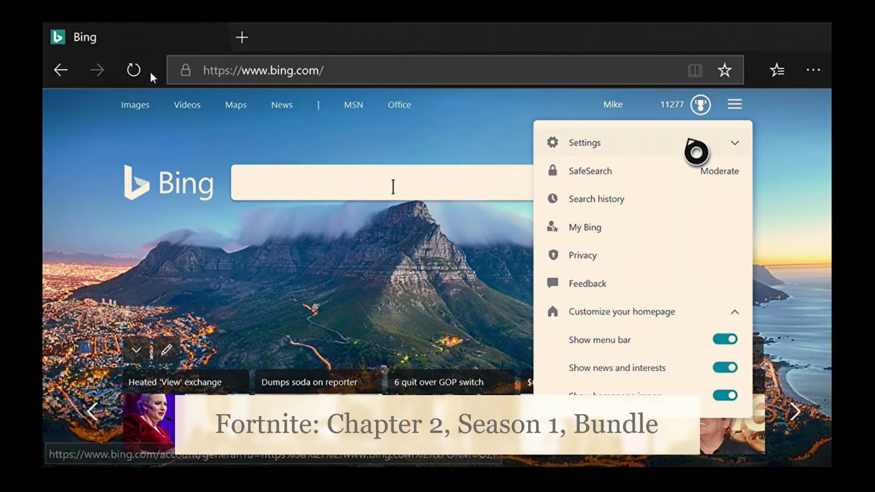
left_click(695, 122)
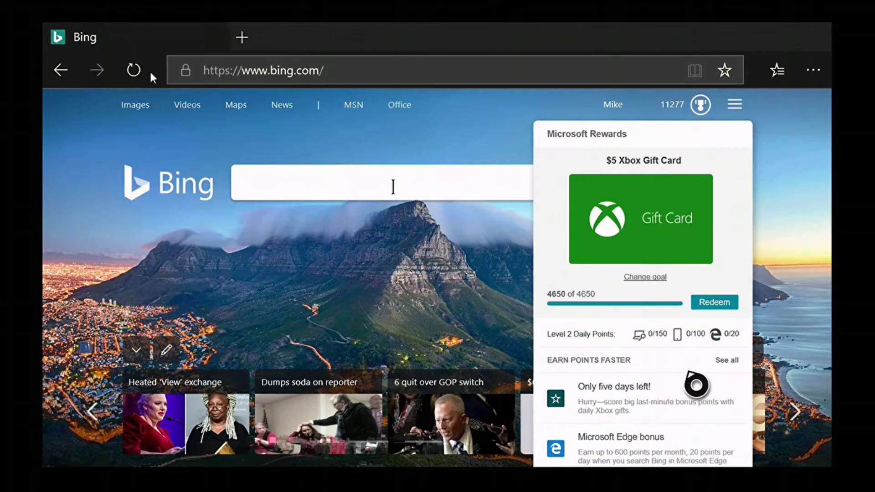
left_click(735, 375)
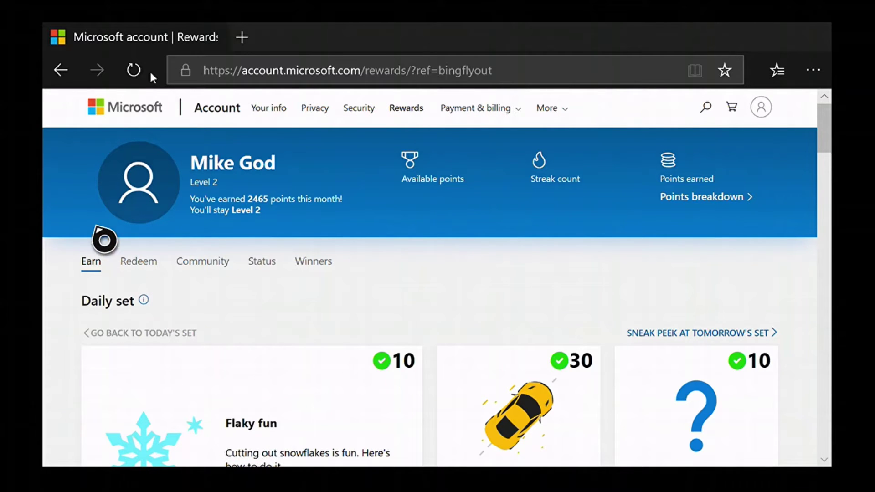
Open the Redeem catalogue and browse to the 1,600-point Xbox Gift Card reward.
left_click(144, 274)
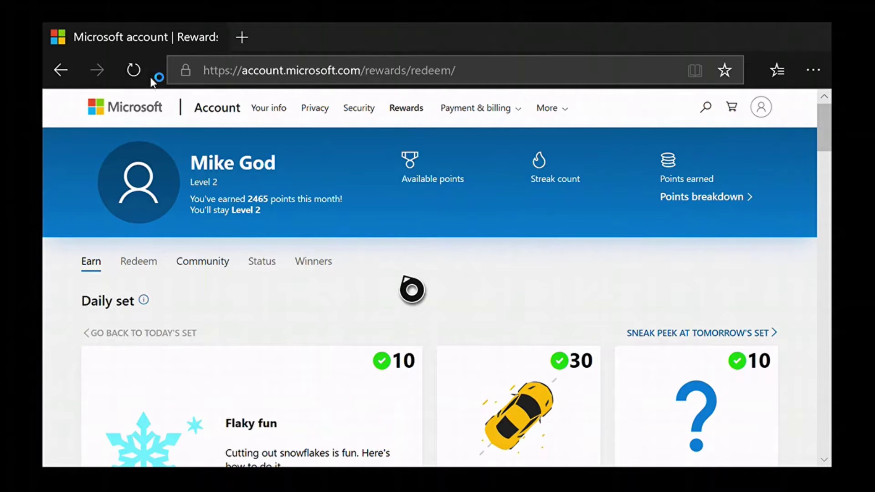
scroll(411, 289, "down", 3)
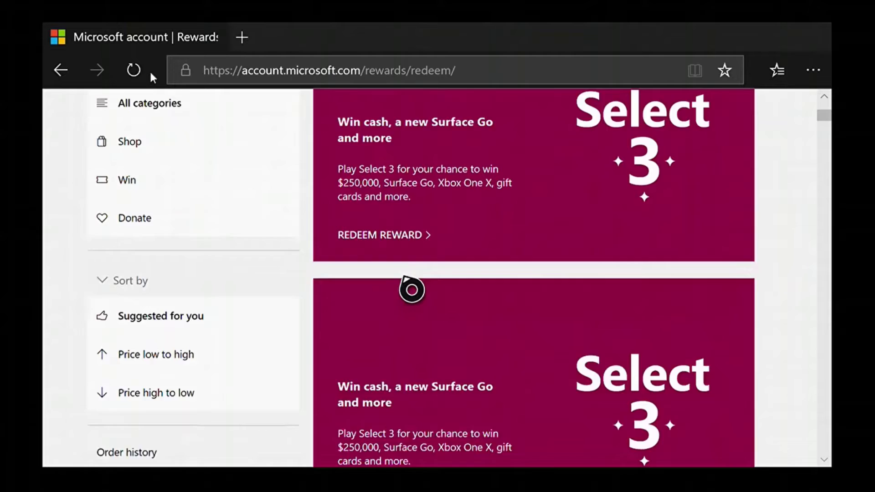
scroll(412, 289, "down", 2)
scroll(412, 289, "down", 4)
scroll(412, 289, "down", 2)
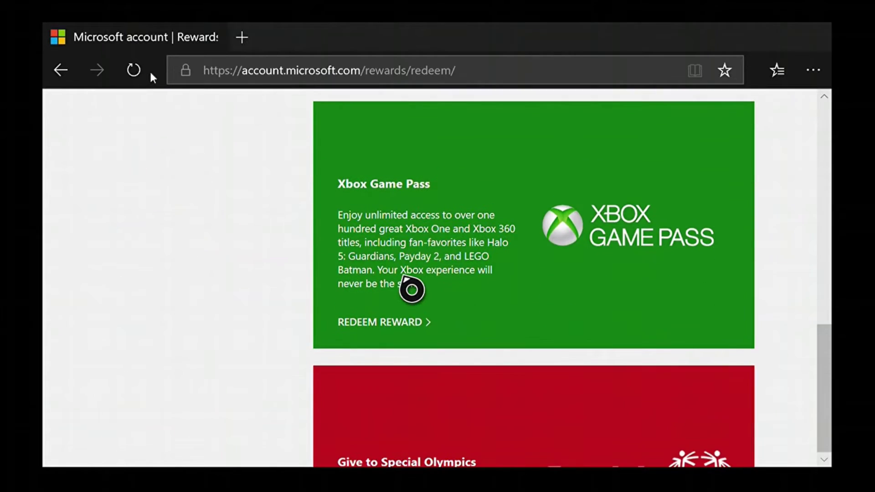
scroll(273, 332, "down", 1)
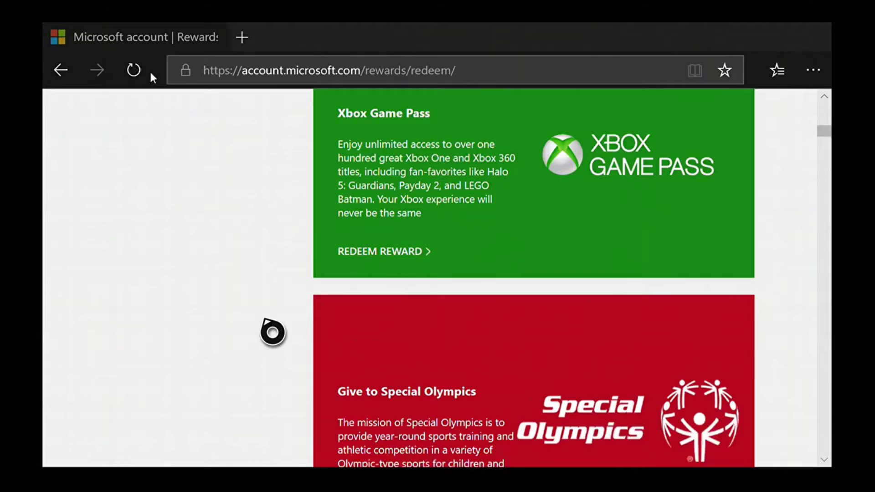
scroll(273, 333, "down", 3)
scroll(272, 332, "down", 2)
scroll(272, 332, "down", 5)
scroll(273, 332, "down", 2)
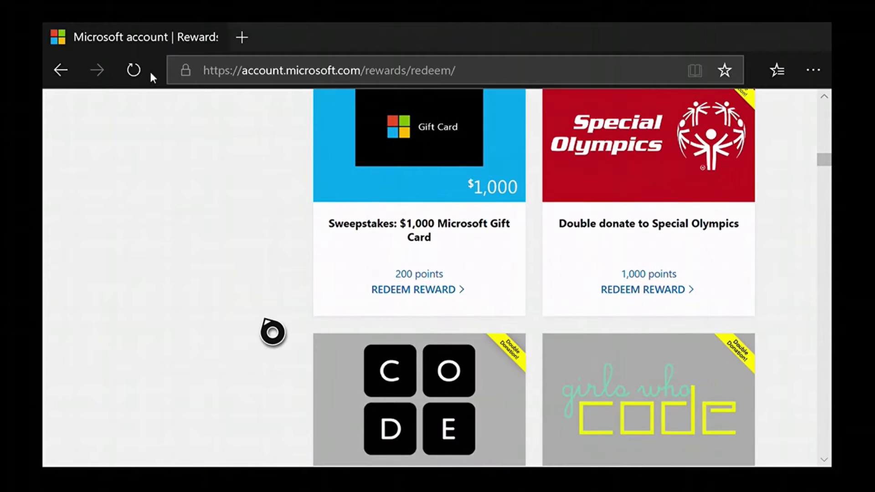
scroll(272, 333, "up", 1)
scroll(272, 332, "up", 3)
scroll(272, 332, "up", 1)
scroll(273, 333, "down", 4)
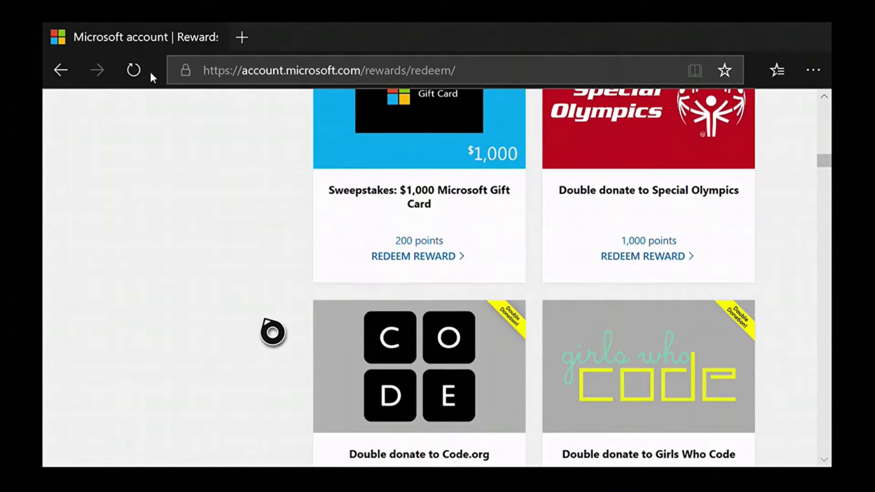
scroll(272, 332, "down", 4)
scroll(272, 333, "down", 3)
scroll(273, 332, "down", 5)
scroll(272, 332, "down", 5)
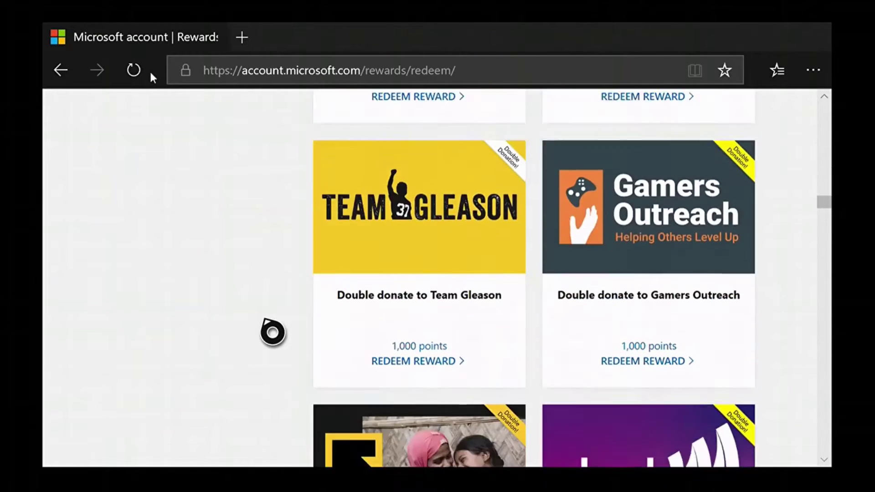
scroll(272, 333, "down", 3)
scroll(272, 333, "down", 4)
scroll(272, 333, "up", 6)
scroll(272, 333, "up", 3)
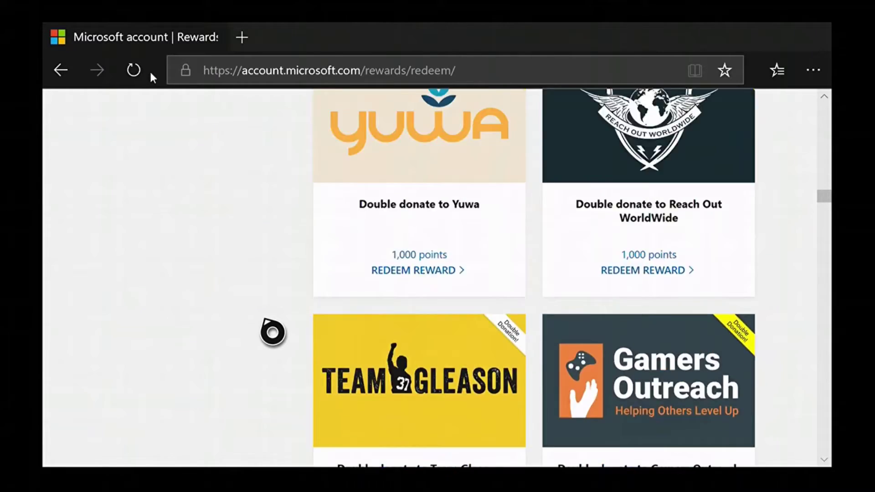
scroll(273, 332, "up", 3)
scroll(272, 332, "up", 3)
scroll(272, 333, "up", 3)
scroll(272, 333, "up", 3)
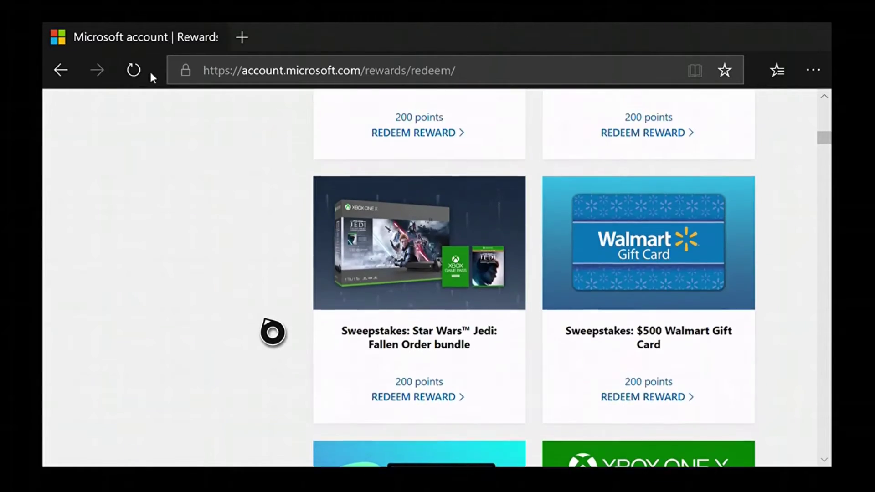
scroll(272, 333, "up", 3)
scroll(273, 332, "up", 3)
scroll(273, 332, "up", 2)
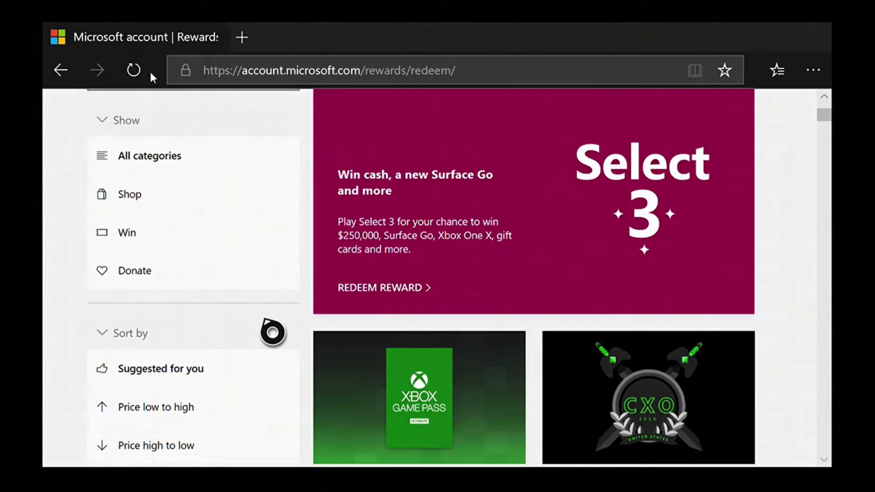
scroll(272, 333, "down", 4)
scroll(272, 333, "down", 3)
scroll(272, 333, "down", 3)
scroll(273, 332, "down", 3)
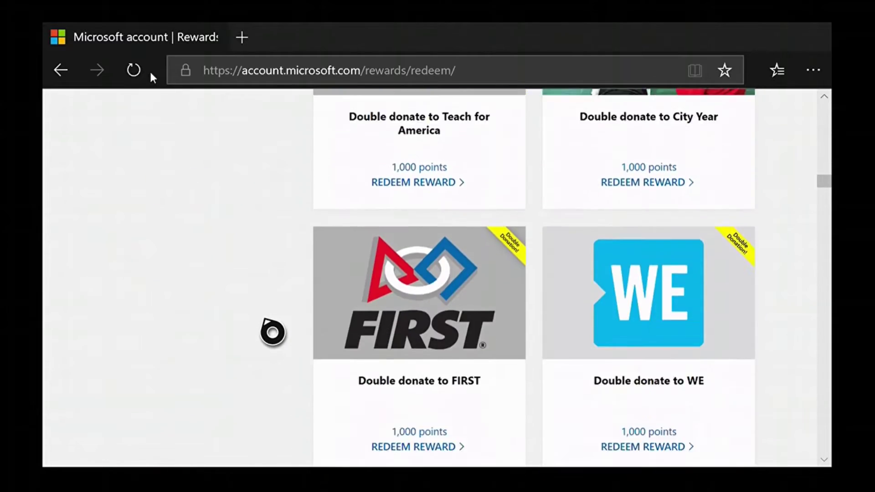
scroll(272, 333, "down", 3)
scroll(273, 332, "down", 3)
scroll(272, 332, "down", 3)
scroll(272, 333, "down", 3)
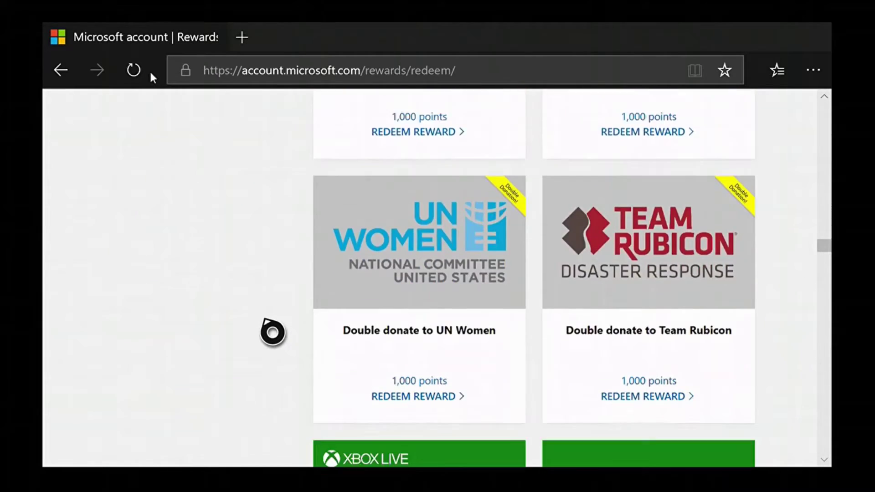
scroll(272, 332, "down", 3)
scroll(272, 332, "down", 3)
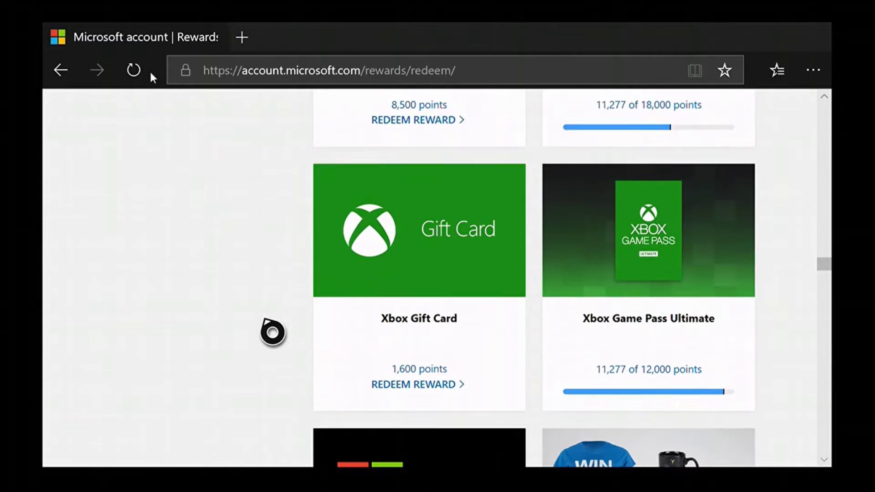
scroll(272, 332, "down", 1)
Redeem the Xbox Gift Card reward, choosing the $5 gift card amount.
left_click(398, 336)
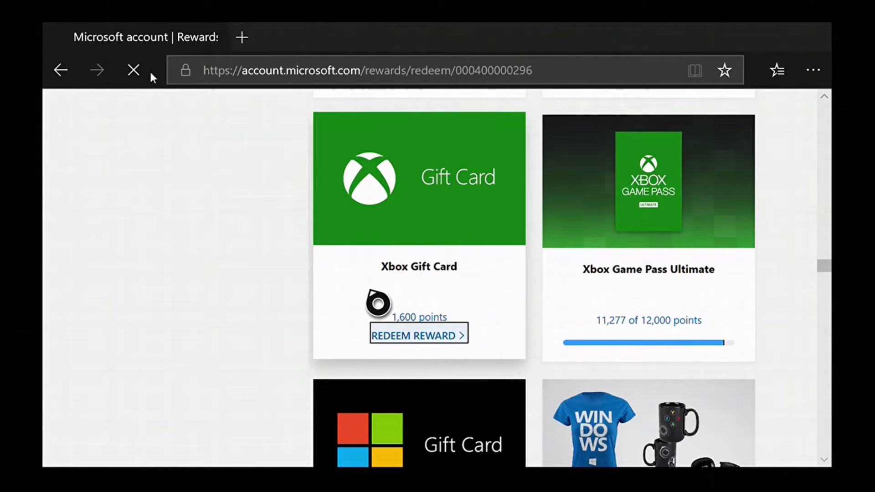
scroll(289, 350, "down", 1)
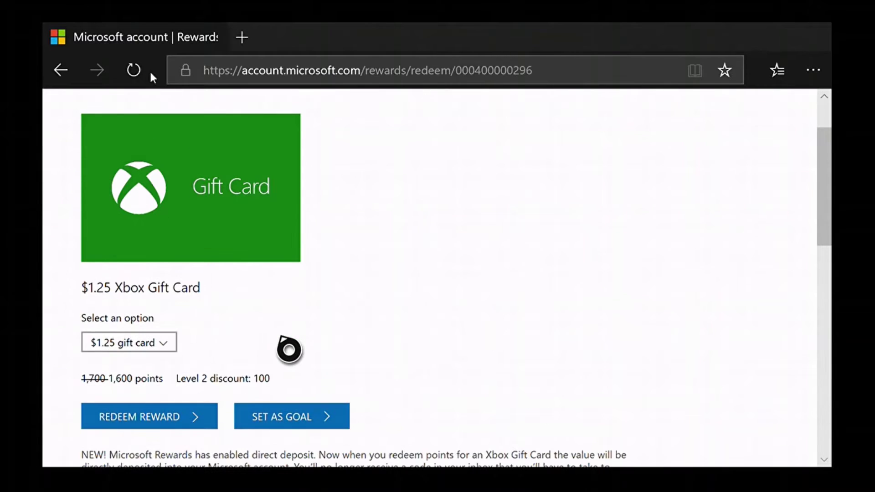
left_click(163, 356)
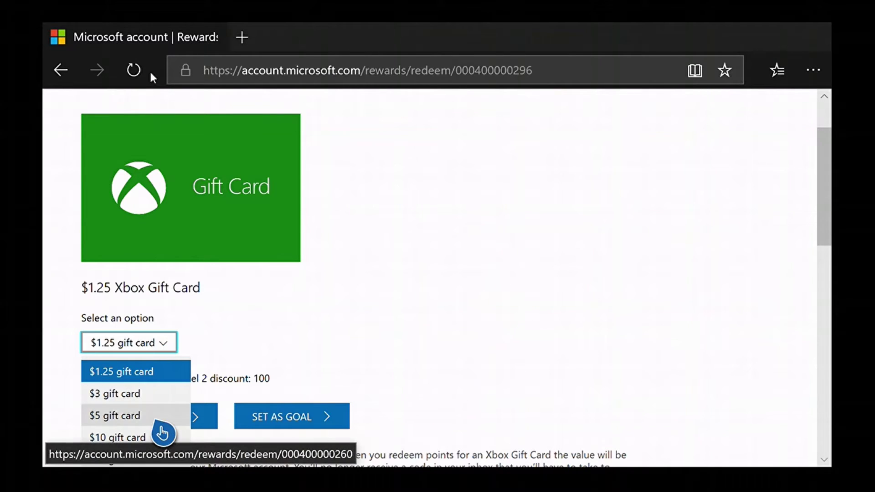
left_click(163, 432)
left_click(162, 433)
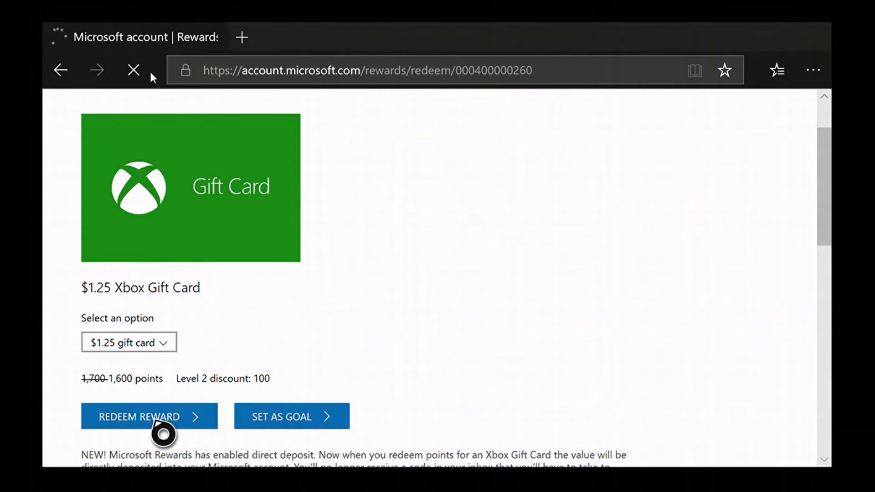
scroll(246, 407, "down", 2)
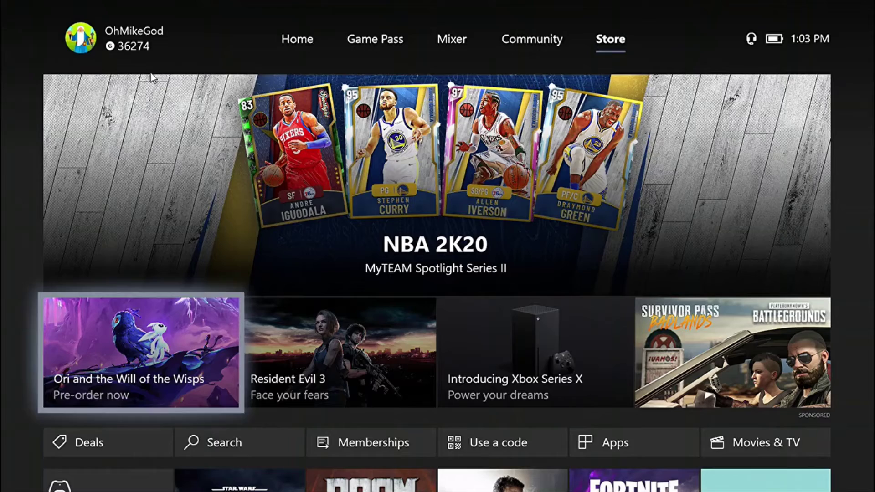
key("Down")
key("Down")
Open Fortnite's product page from the Top free games chart.
key("Right")
key("Right")
key("Right")
key("Right")
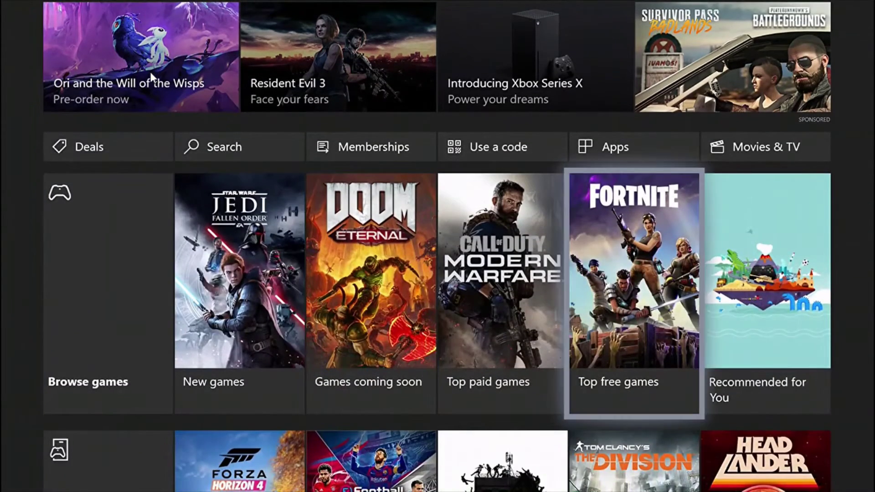
key("Return")
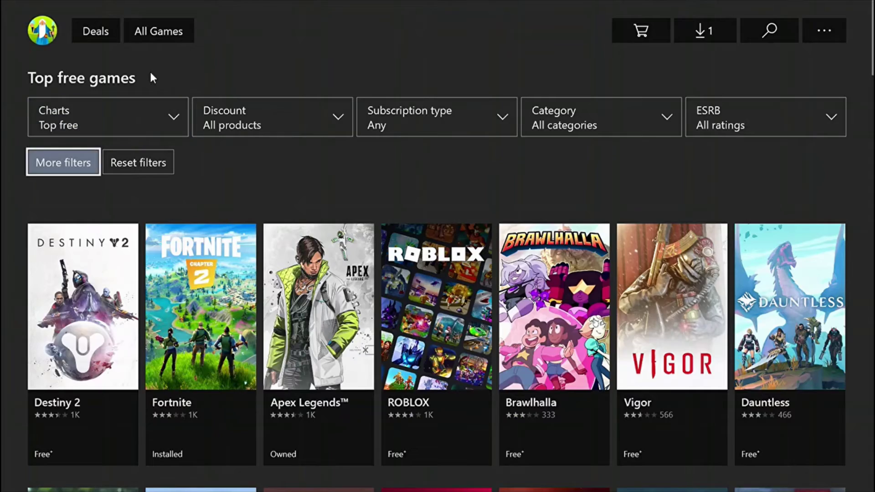
key("Down")
key("Right")
key("Return")
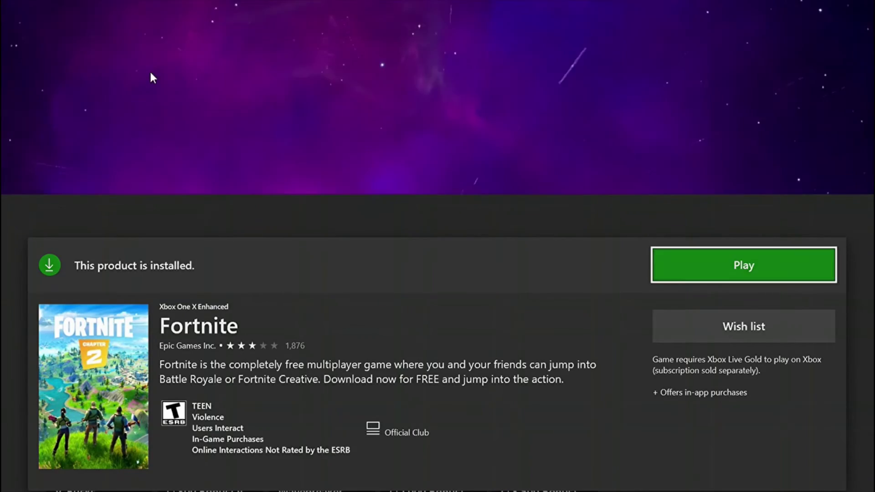
Open The Wavebreaker Pack page from Fortnite's add-ons row.
key("Up")
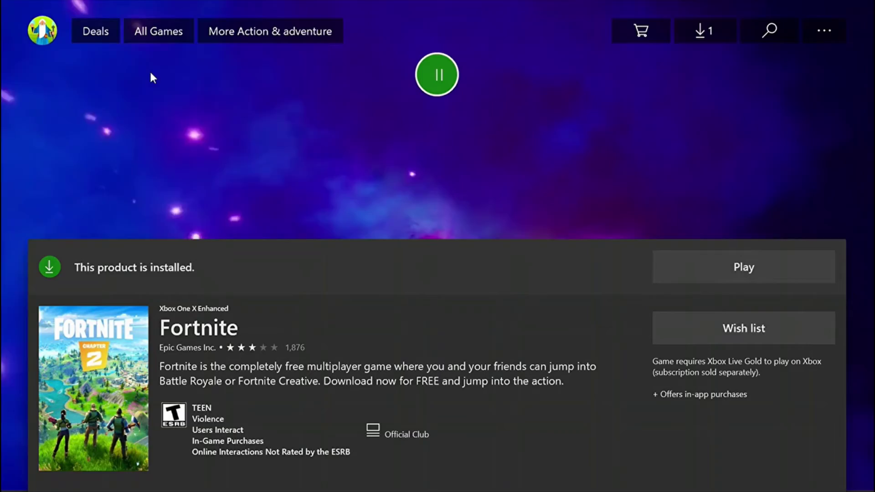
key("Down")
key("Down")
key("Down")
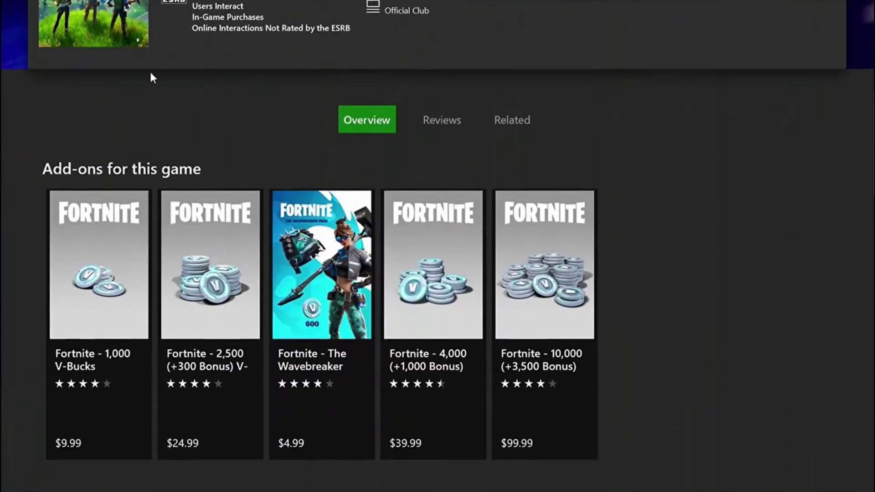
key("Down")
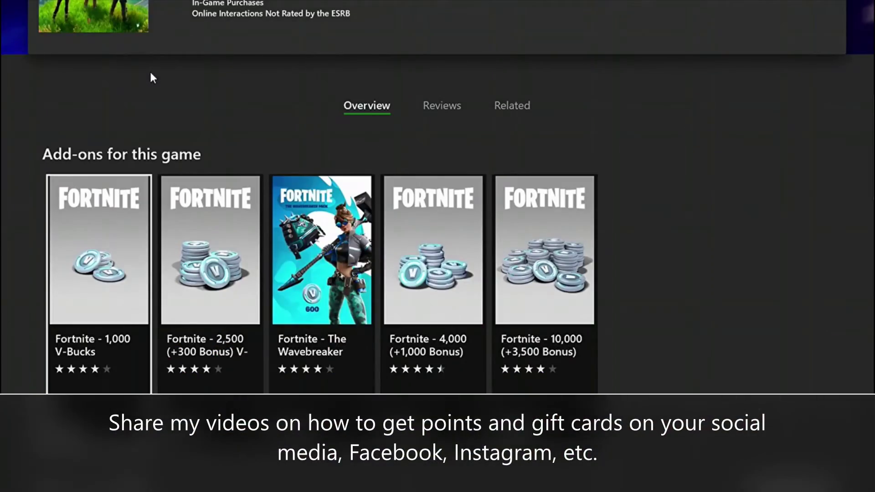
key("Right")
key("Right")
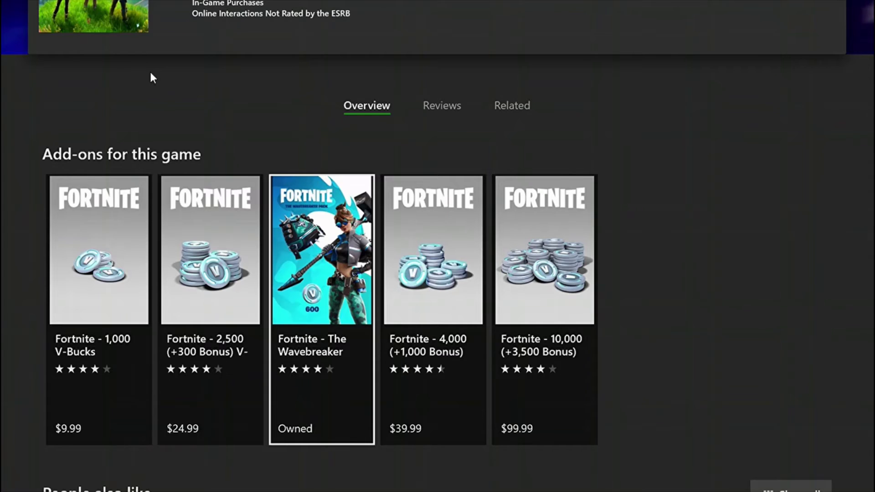
key("Return")
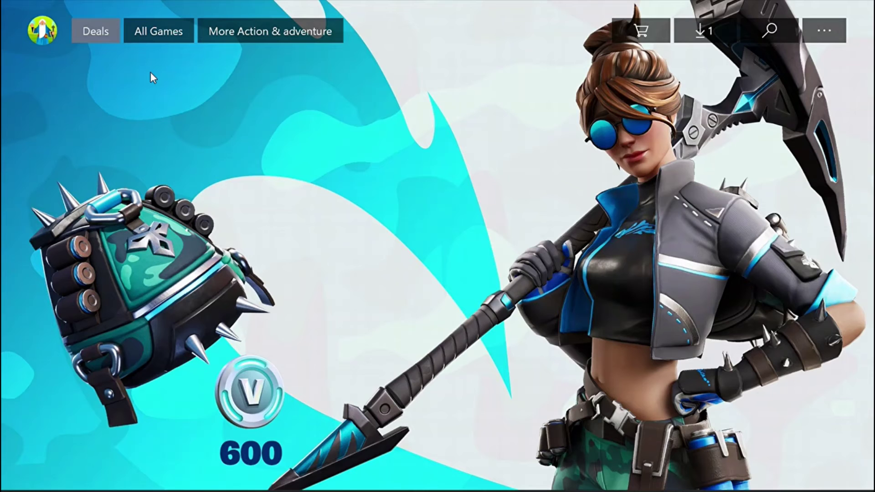
scroll(152, 77, "down", 5)
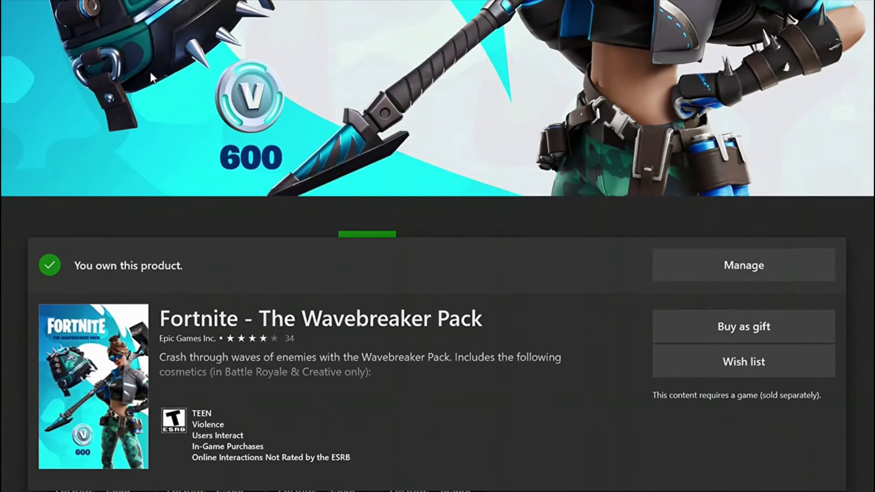
scroll(151, 77, "down", 3)
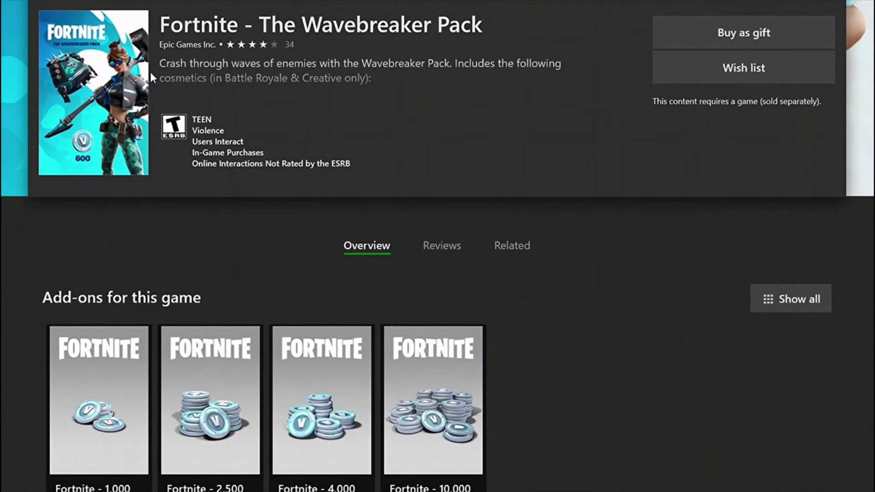
scroll(152, 77, "up", 4)
Buy the $4.99 Wavebreaker Pack as a gift, choosing a recipient from Xbox friends.
key("Down")
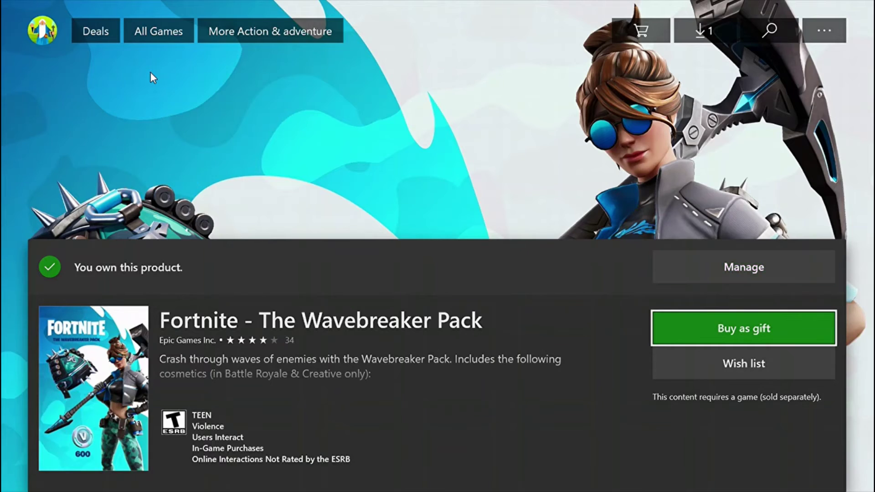
key("Return")
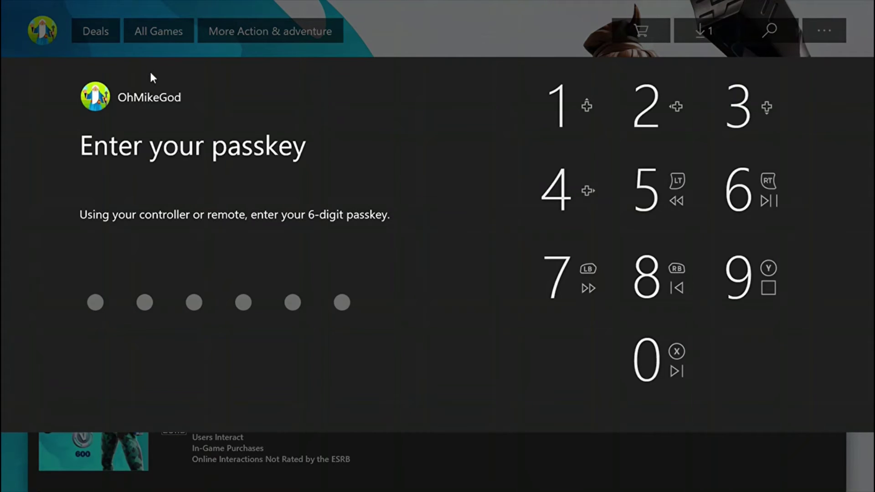
type("00000")
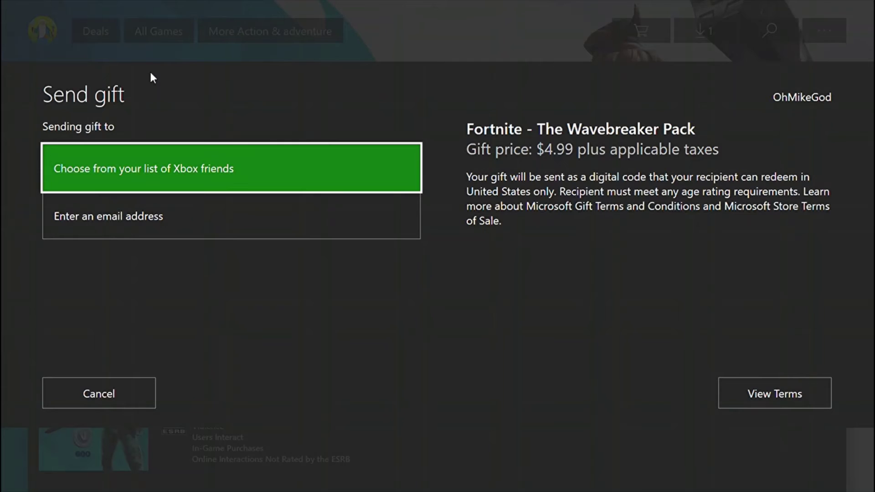
key("Down")
key("Down")
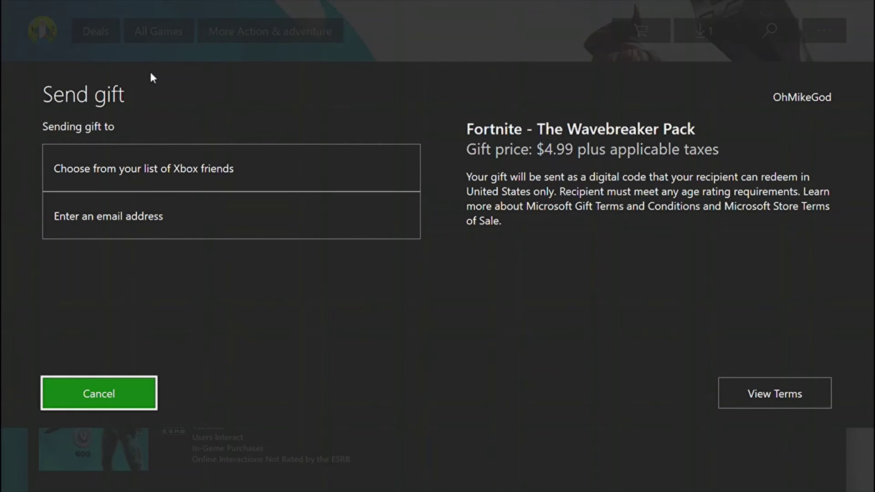
key("Right")
key("Left")
key("Up")
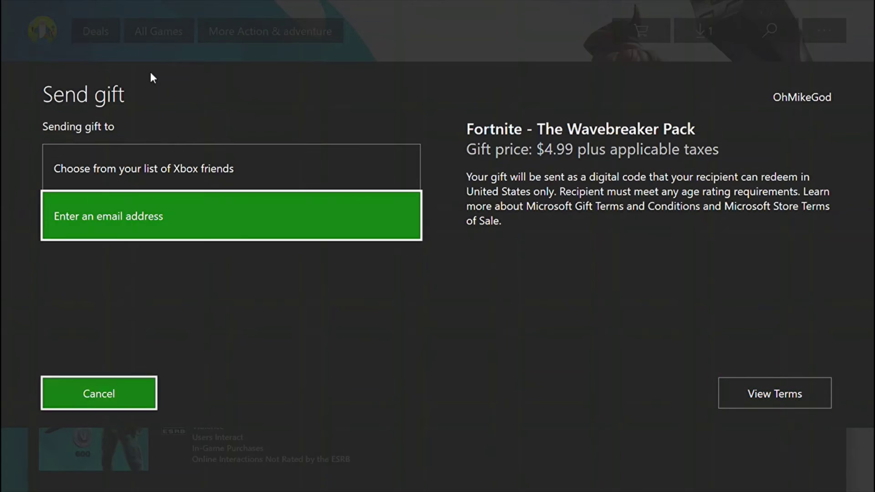
key("Up")
key("Return")
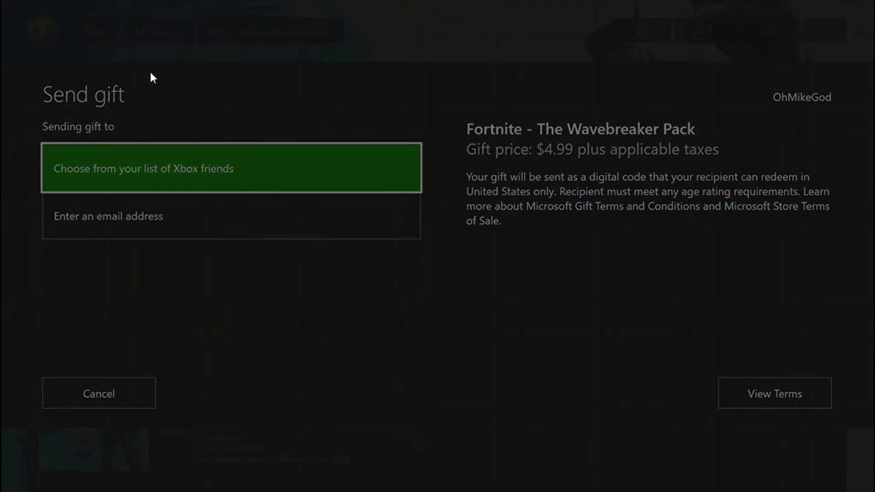
key("Down")
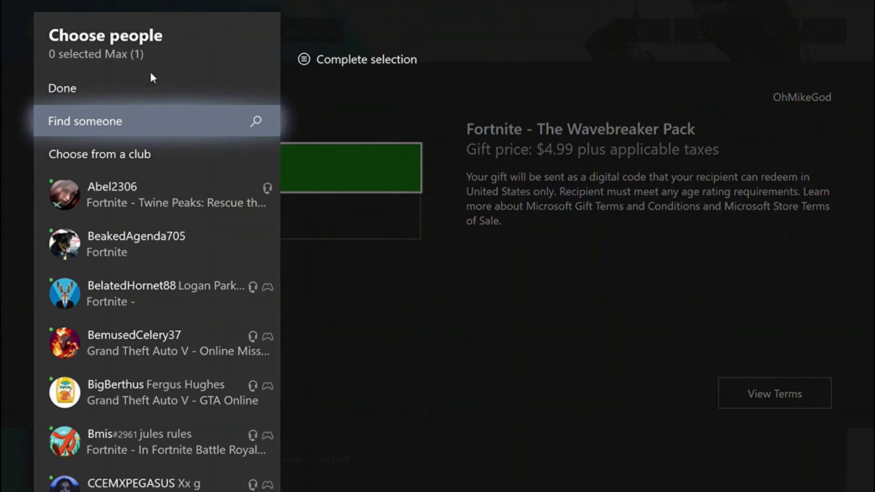
key("Return")
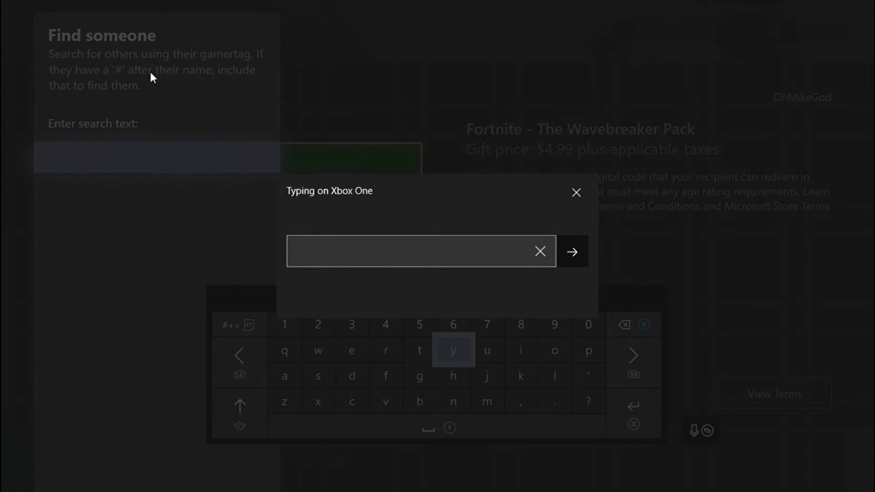
type("s")
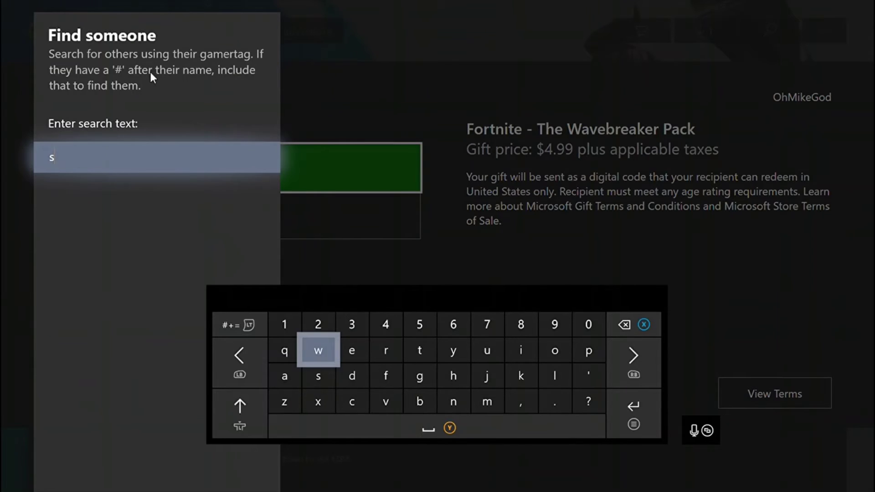
type("wa")
key("Right")
key("Right")
key("Right")
key("Right")
type("g")
key("Left")
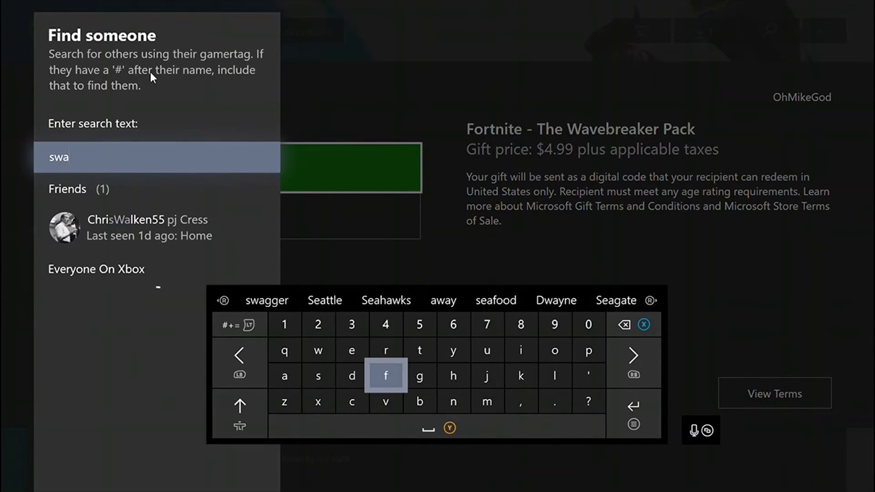
key("Down")
key("Left")
key("Left")
type("x")
key("Up")
key("Right")
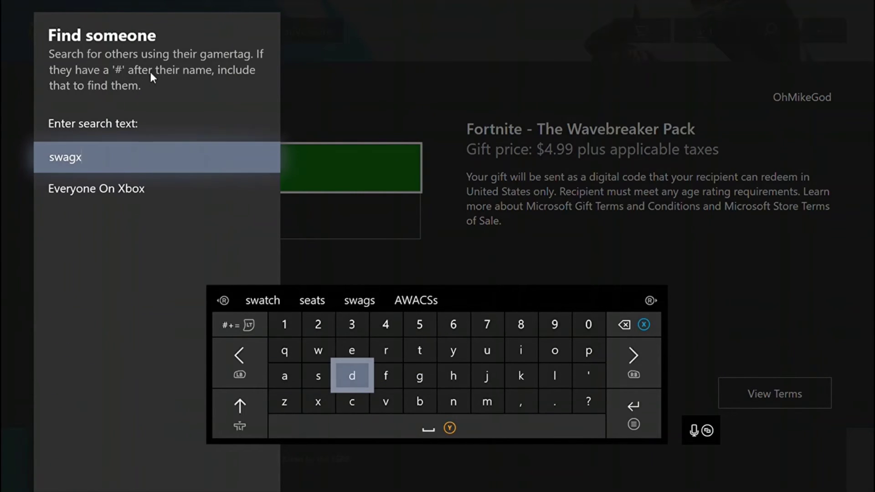
type("d")
key("Down")
key("Left")
type("x")
key("Right")
key("Right")
key("Right")
key("Right")
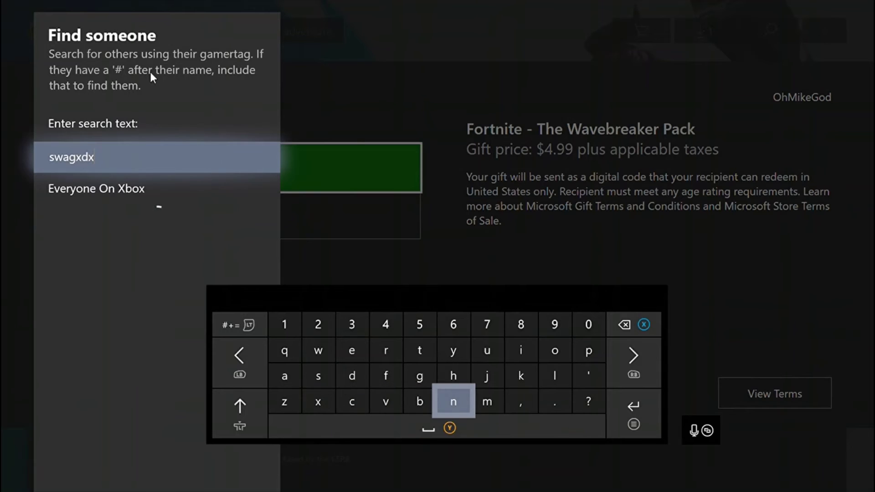
key("Right")
type("m")
key("Left")
key("Left")
key("Left")
key("Left")
key("Left")
key("Up")
key("Left")
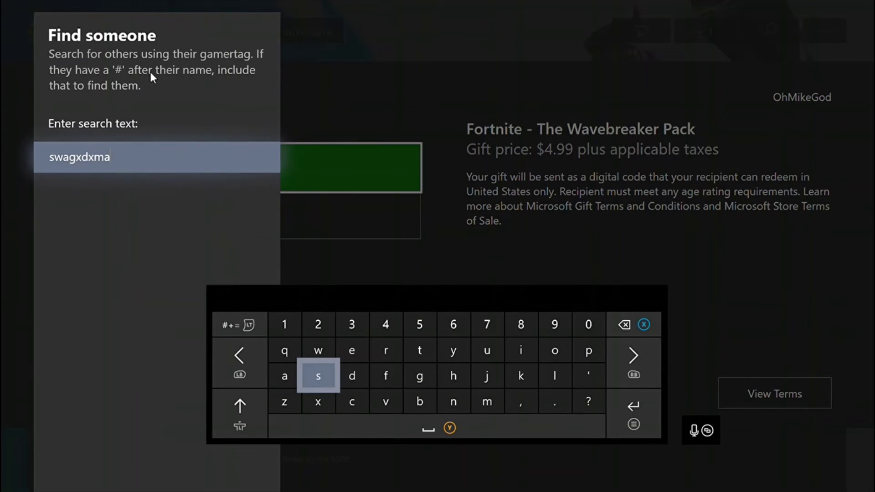
type("n")
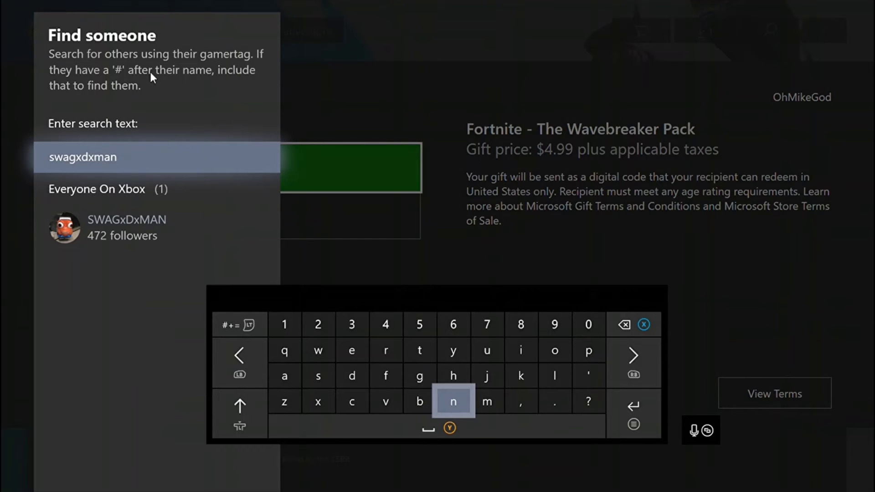
key("Right")
key("Right")
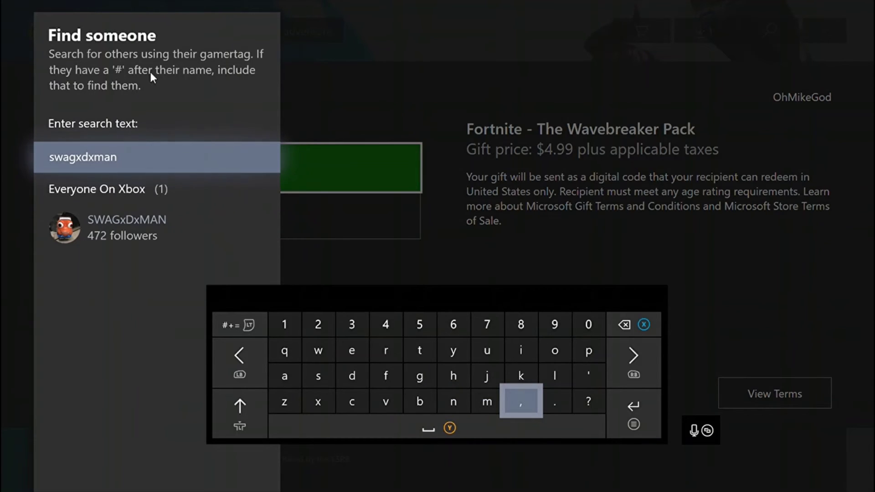
Select SWAGxDxMAN from the results and confirm them as the recipient.
key("Escape")
key("Down")
key("Return")
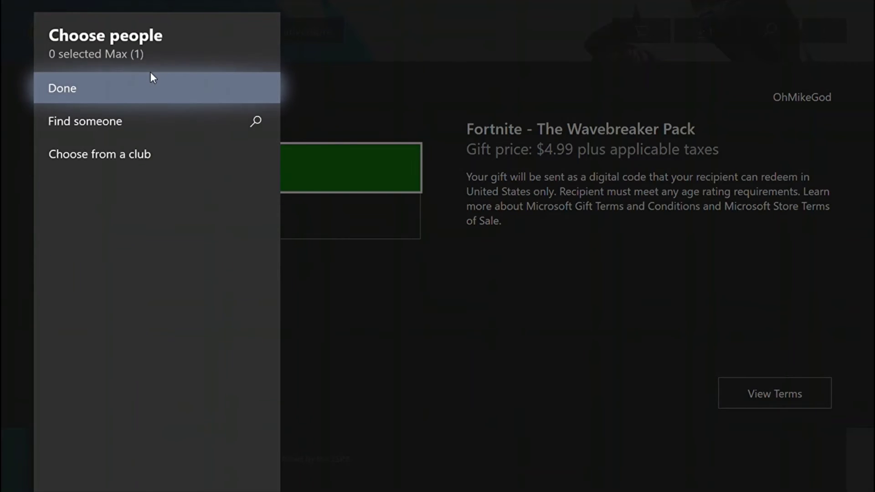
key("Down")
key("Down")
key("Down")
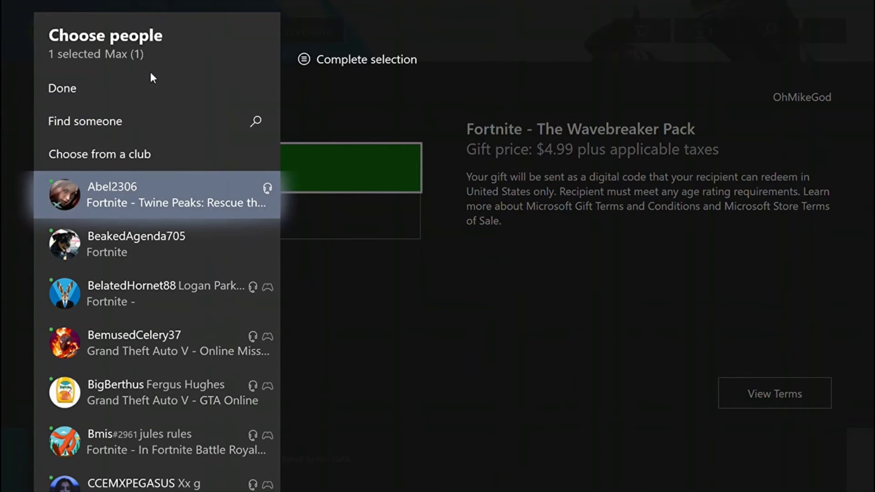
key("Down")
key("Down")
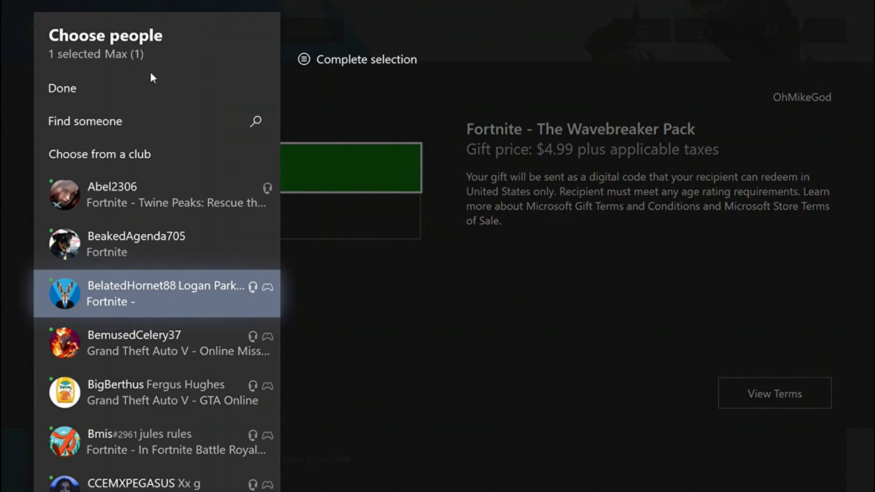
key("Up")
key("Up")
key("Up")
key("Up")
key("Up")
key("Return")
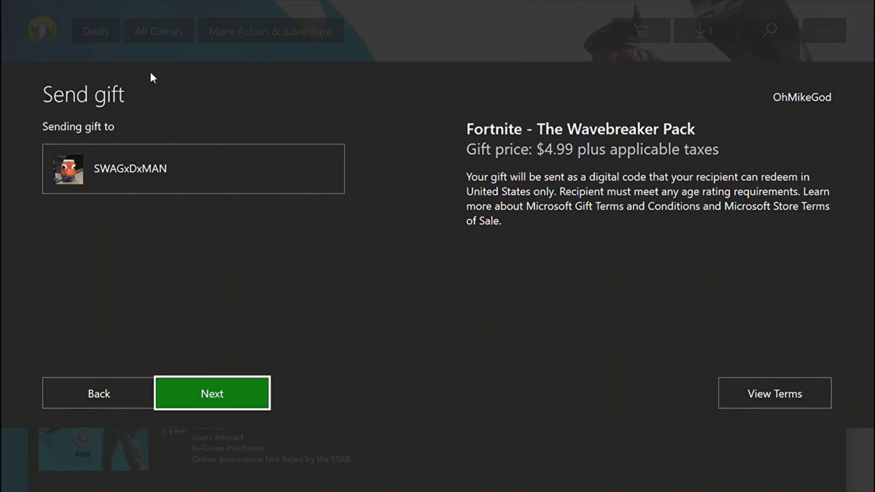
Advance to the sender-name step and submit the prefilled name OhMikeGod.
key("Return")
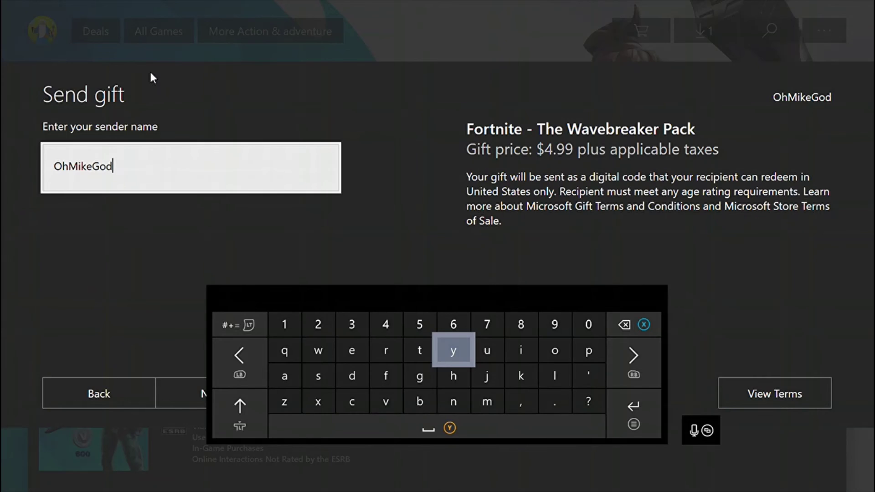
key("Return")
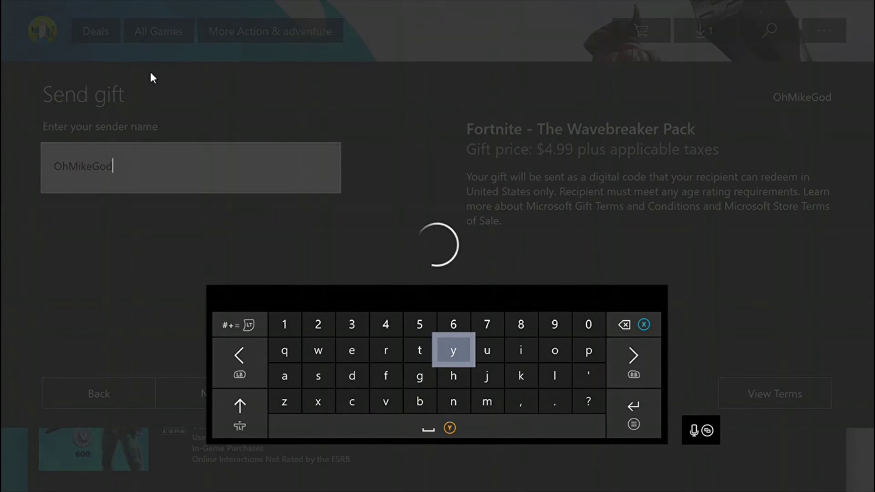